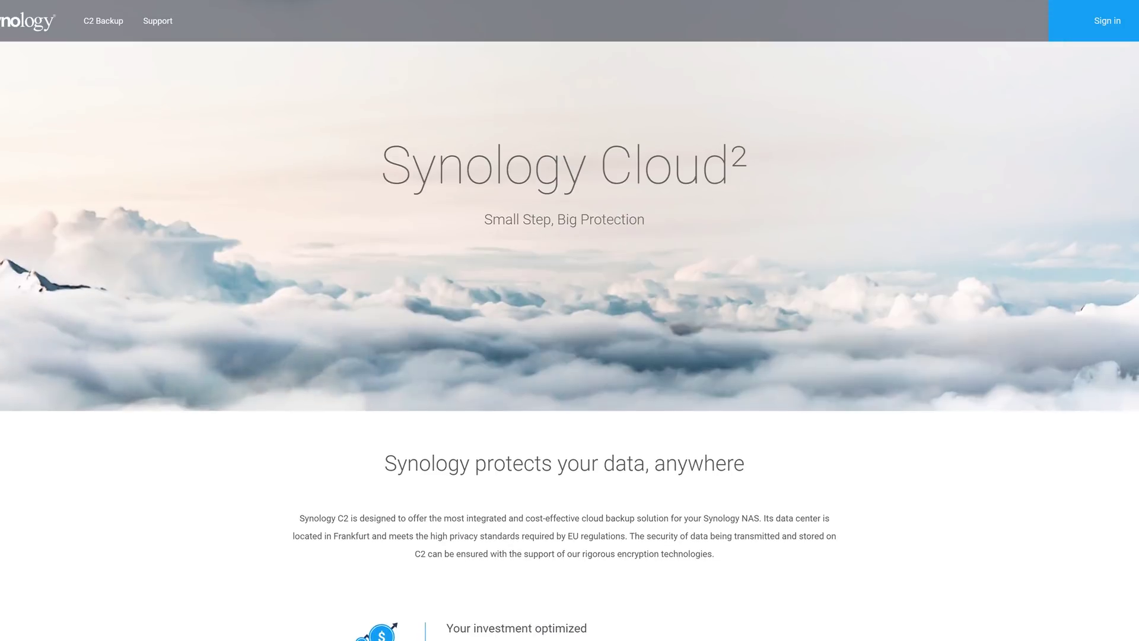
- Scroll through the Synology C2 homepage
scroll(570, 273, down, 3)
scroll(569, 320, down, 3)
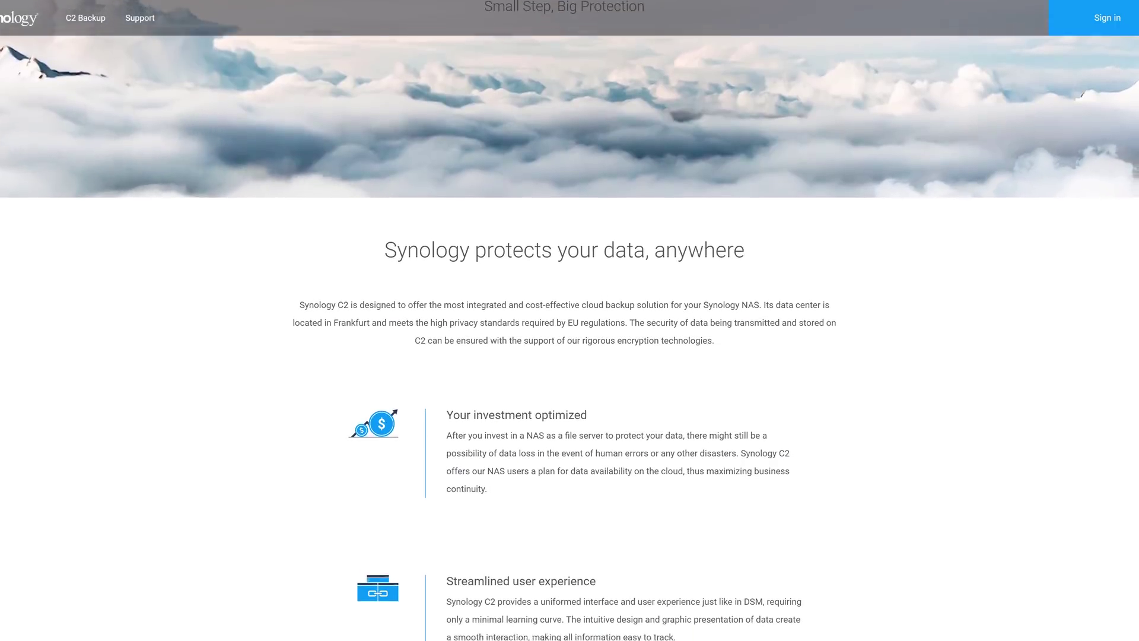
scroll(570, 321, down, 3)
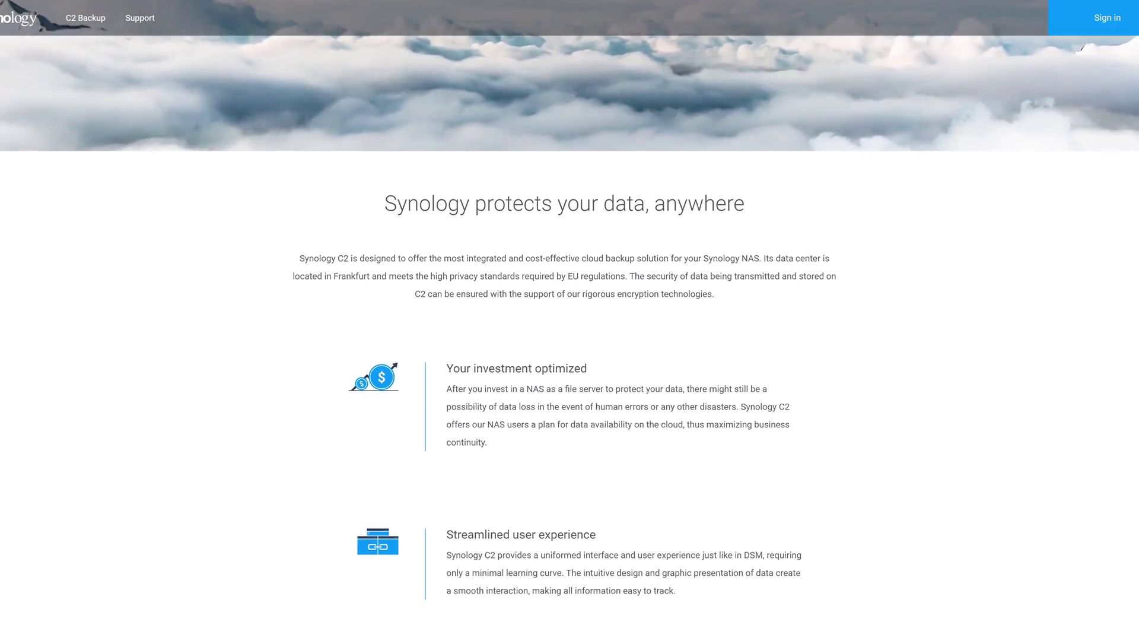
scroll(1135, 349, down, 2)
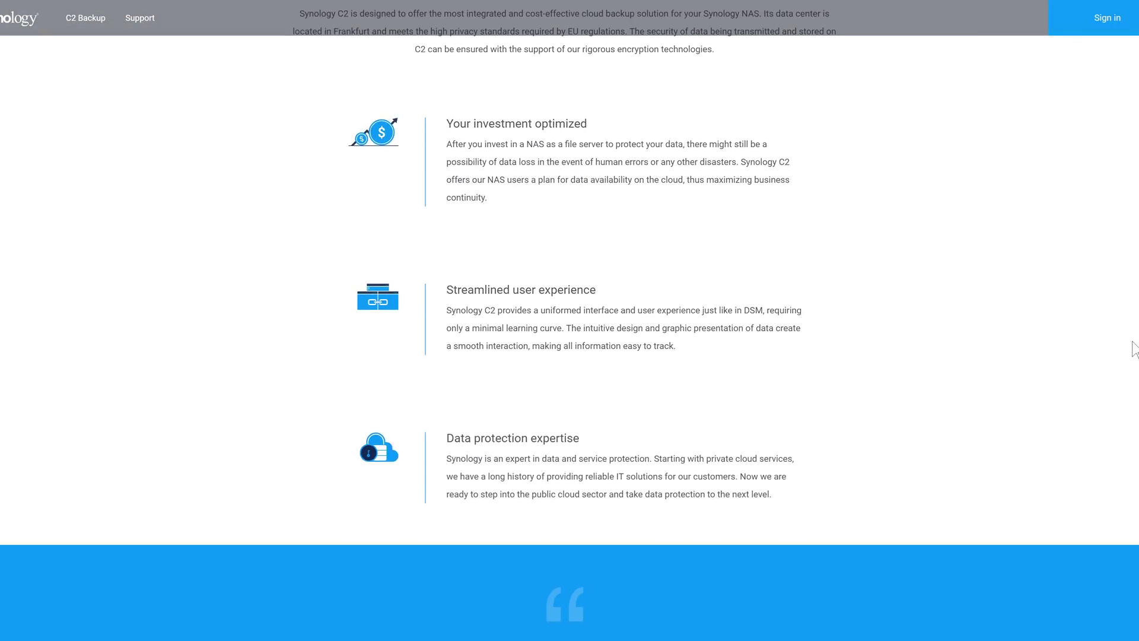
scroll(1134, 349, down, 3)
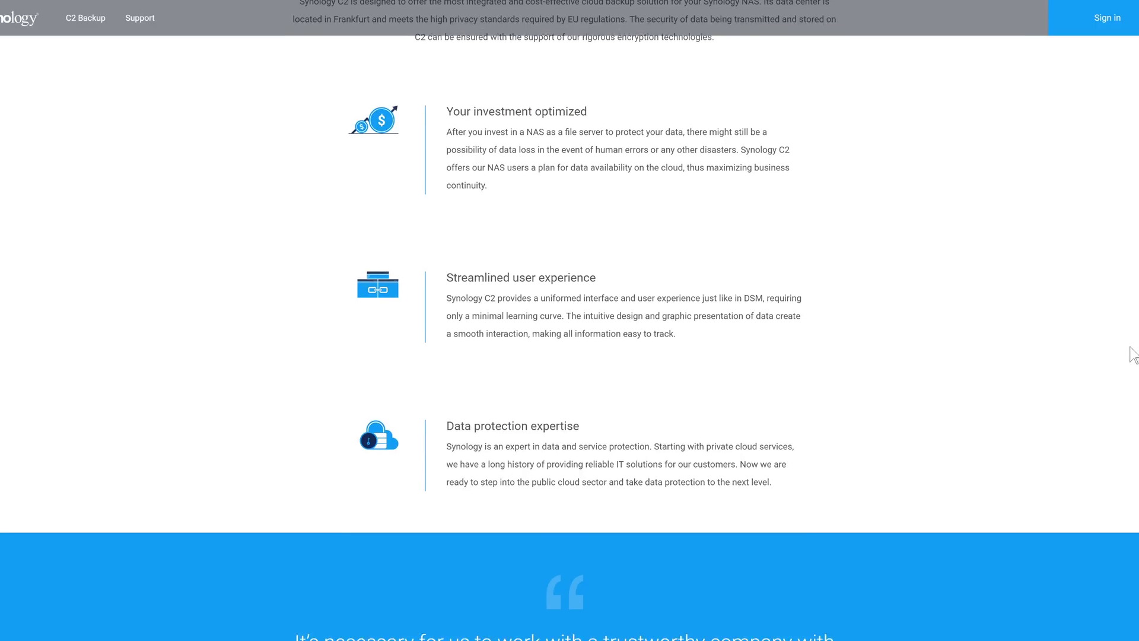
scroll(1111, 409, down, 4)
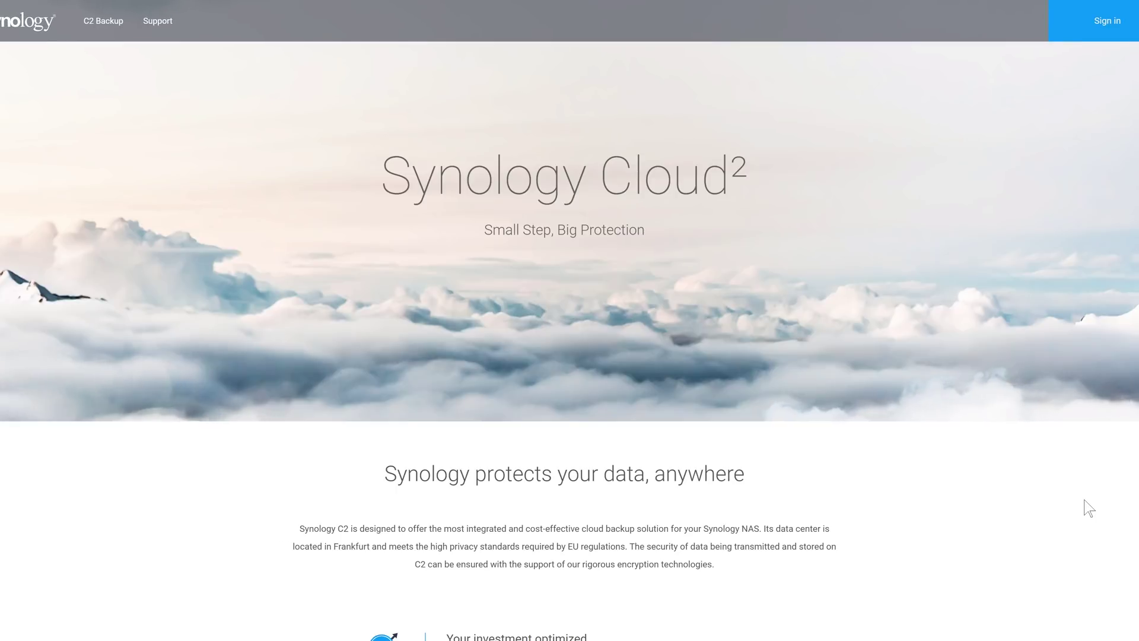
- Go to the C2 Backup product page and browse its backup features
click(102, 20)
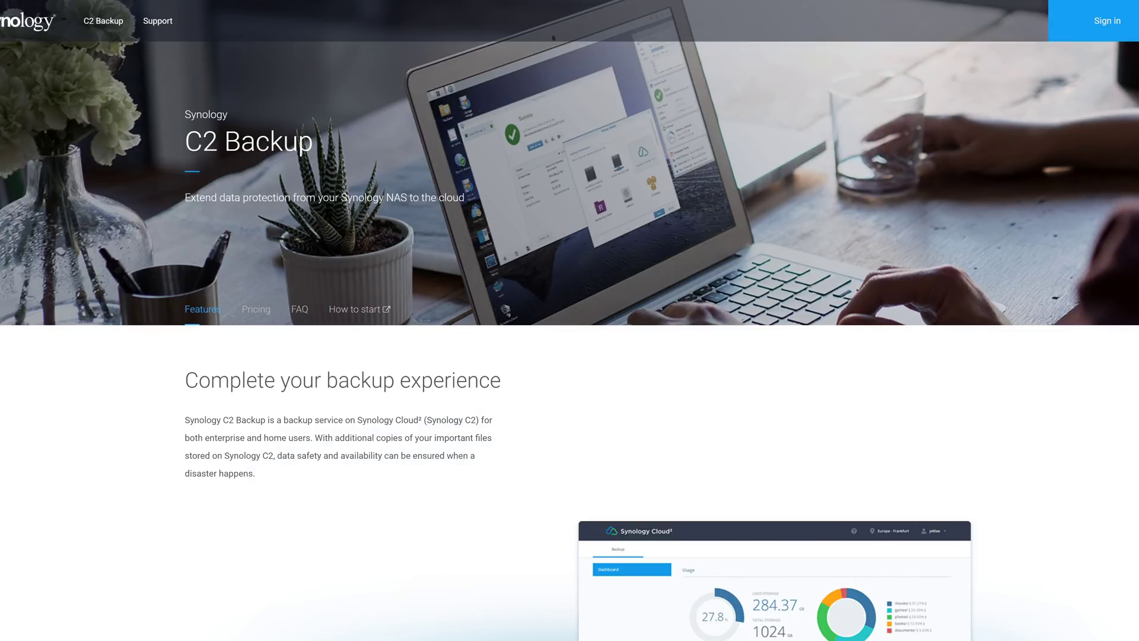
scroll(570, 320, down, 3)
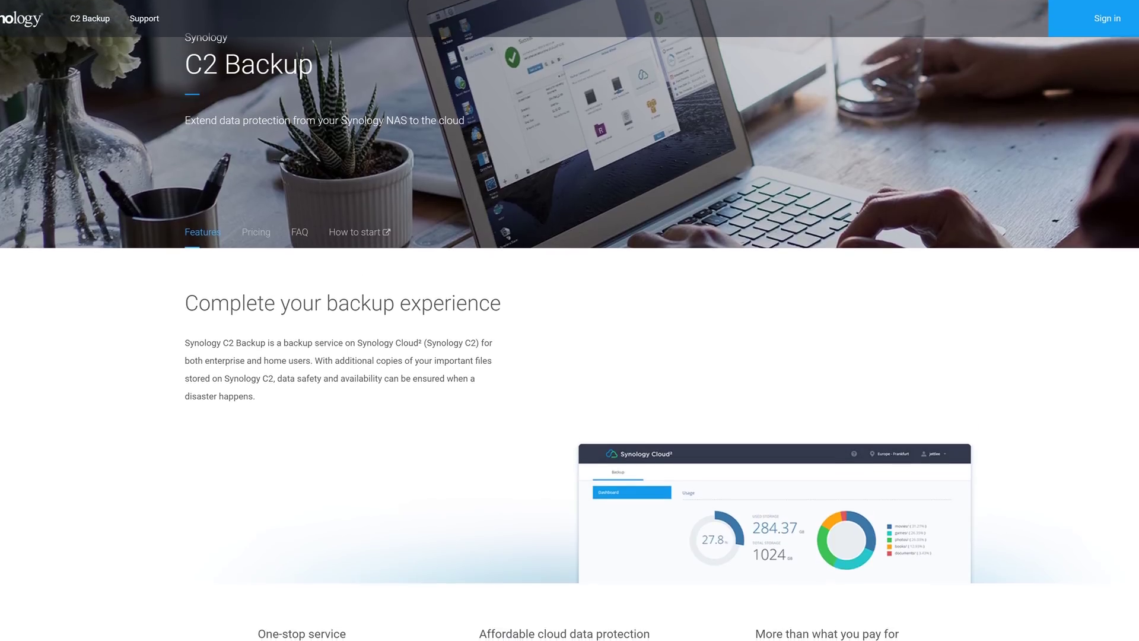
scroll(570, 320, down, 1)
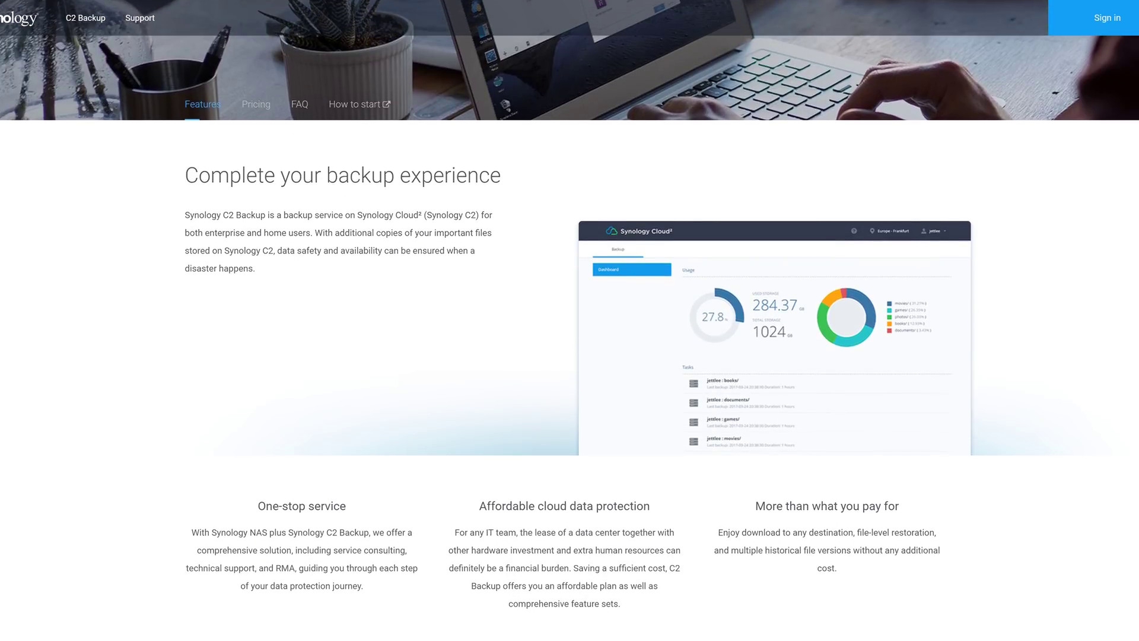
scroll(570, 320, down, 1)
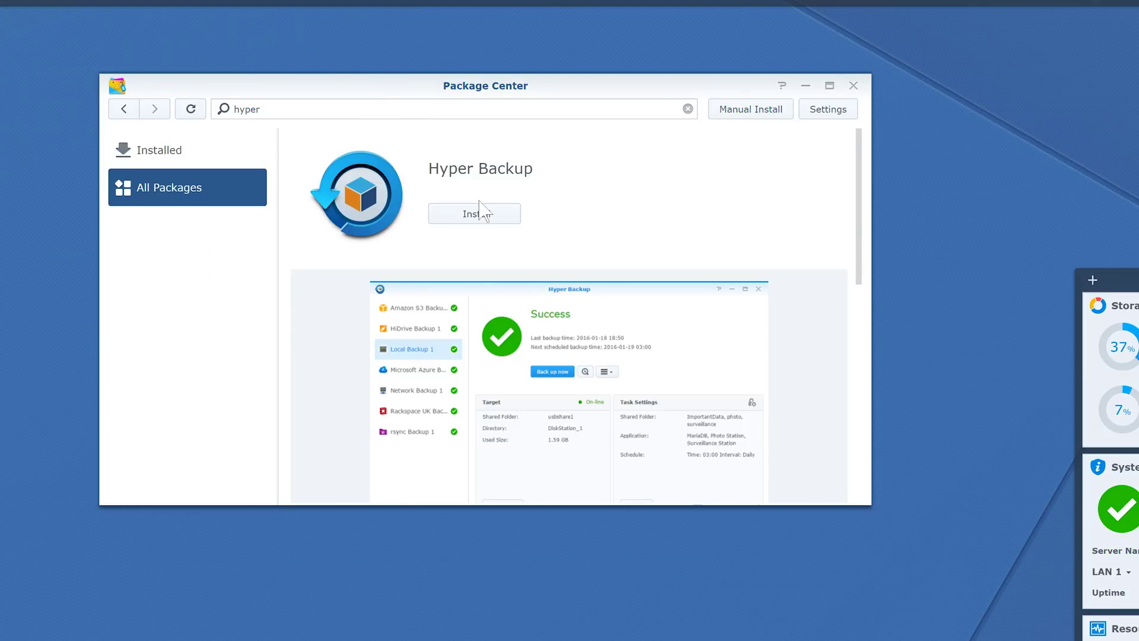
- Launch Hyper Backup from its Package Center page
scroll(492, 320, down, 5)
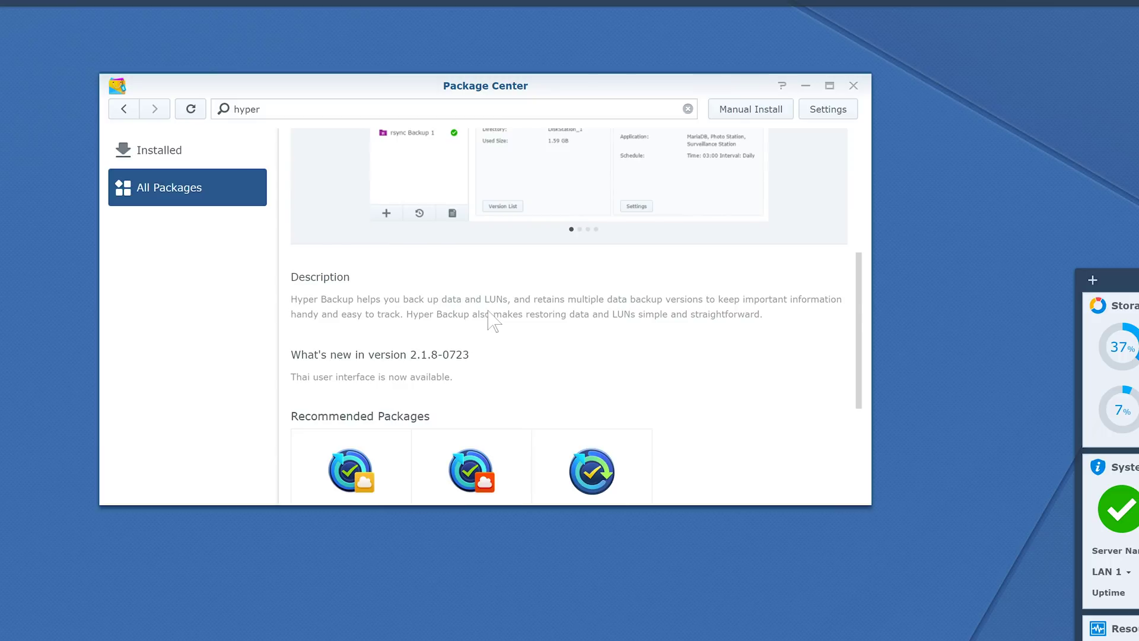
scroll(463, 326, down, 3)
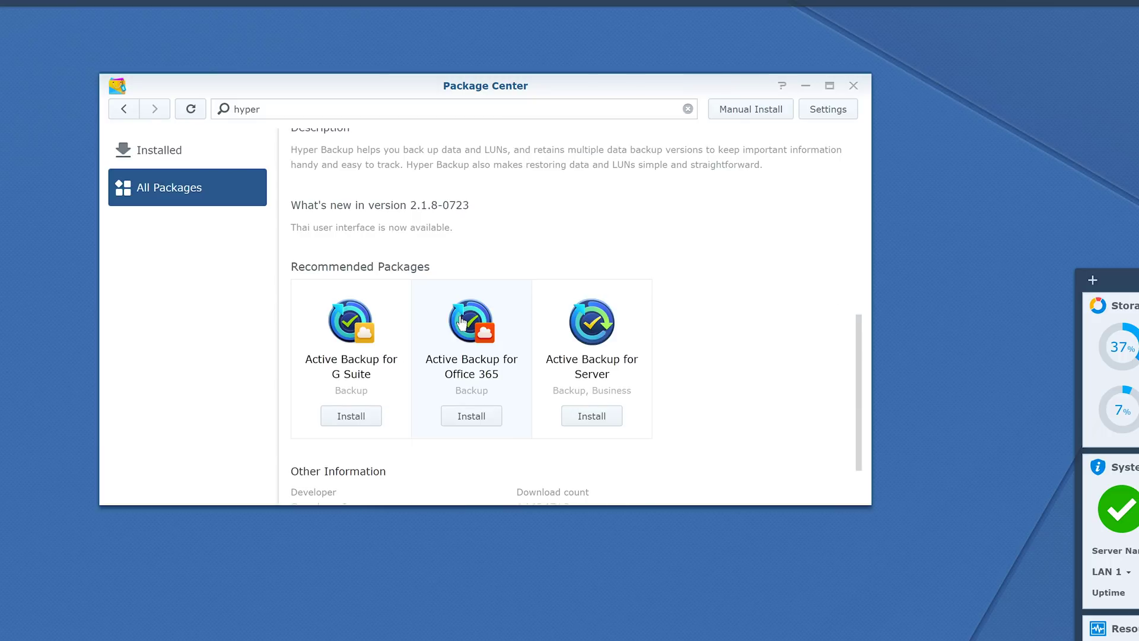
scroll(460, 324, down, 1)
scroll(460, 323, up, 8)
click(474, 214)
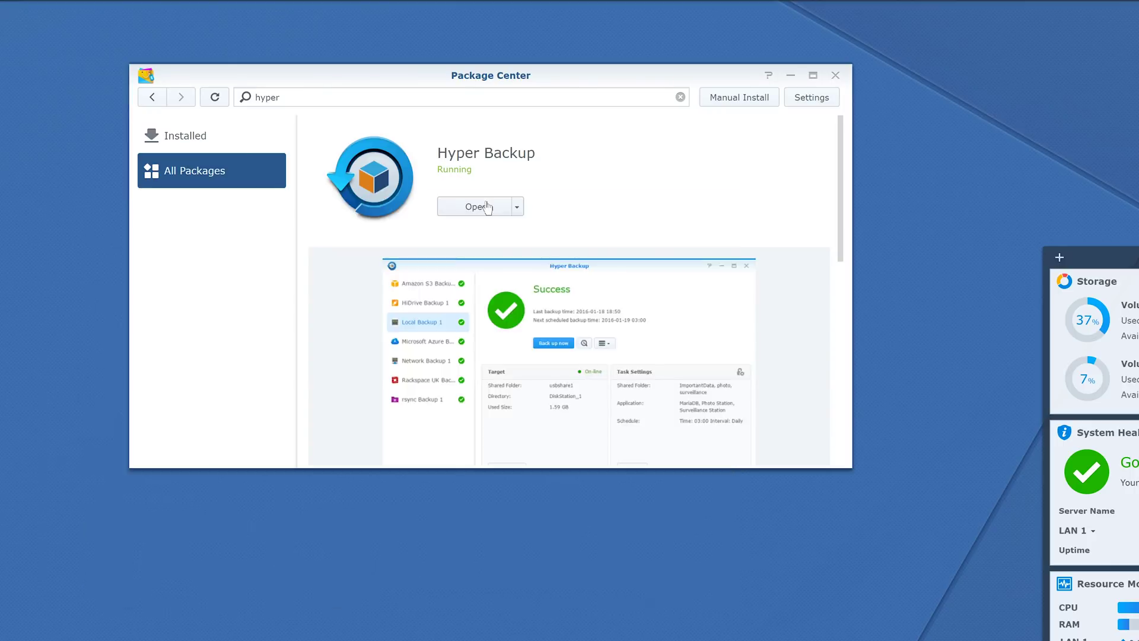
click(475, 204)
- Choose Synology C2 cloud backup as the Backup Wizard destination
drag(477, 204, 625, 144)
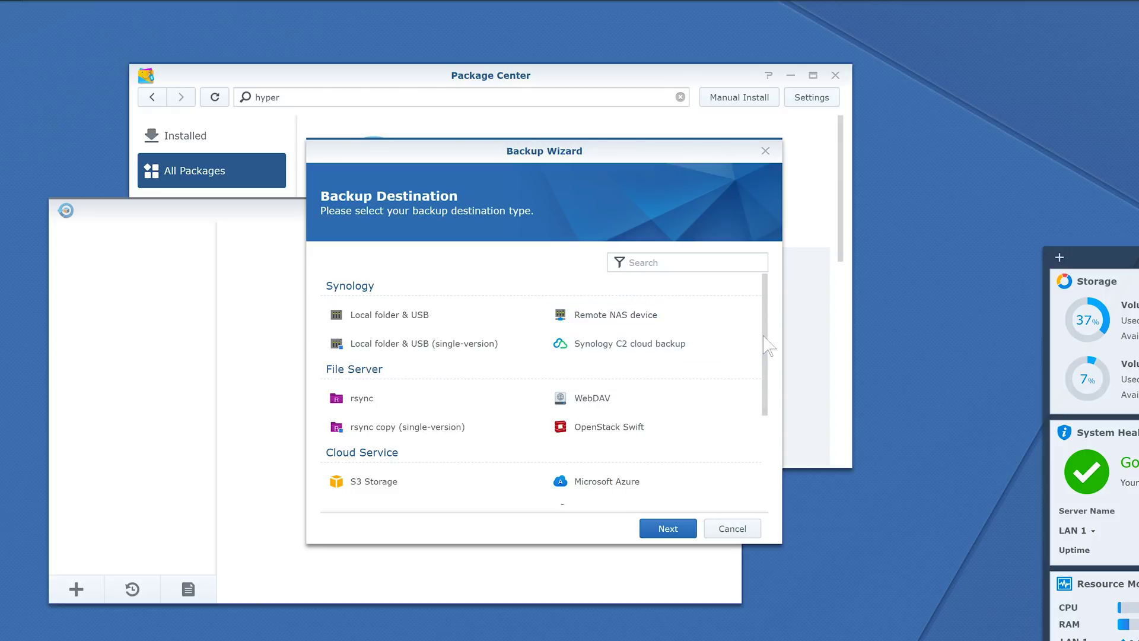
scroll(762, 350, down, 2)
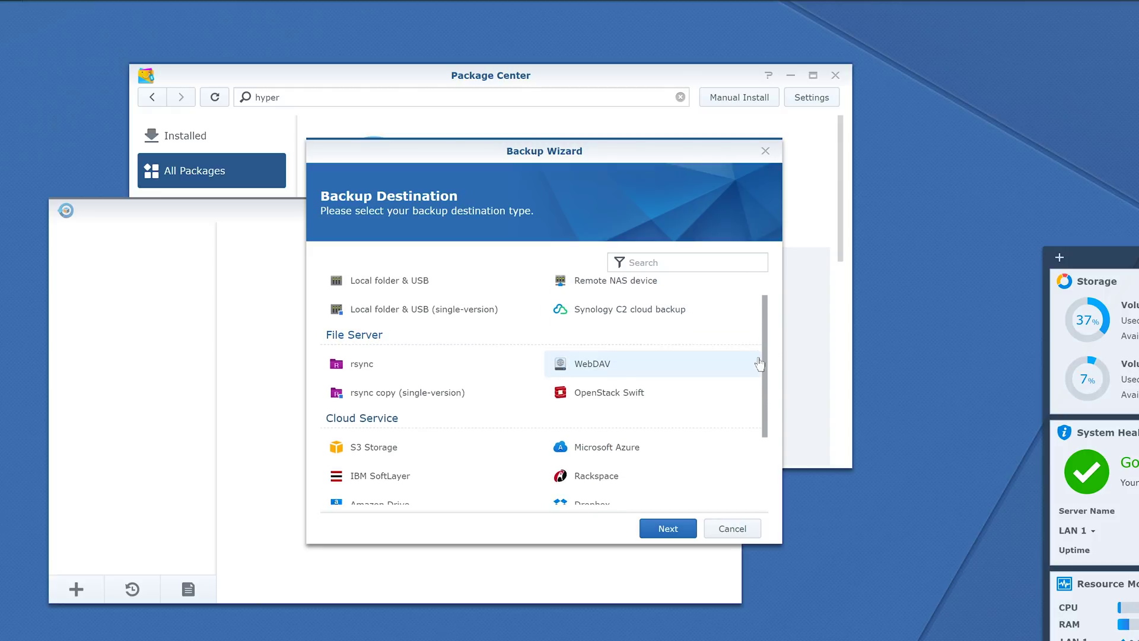
scroll(756, 374, down, 4)
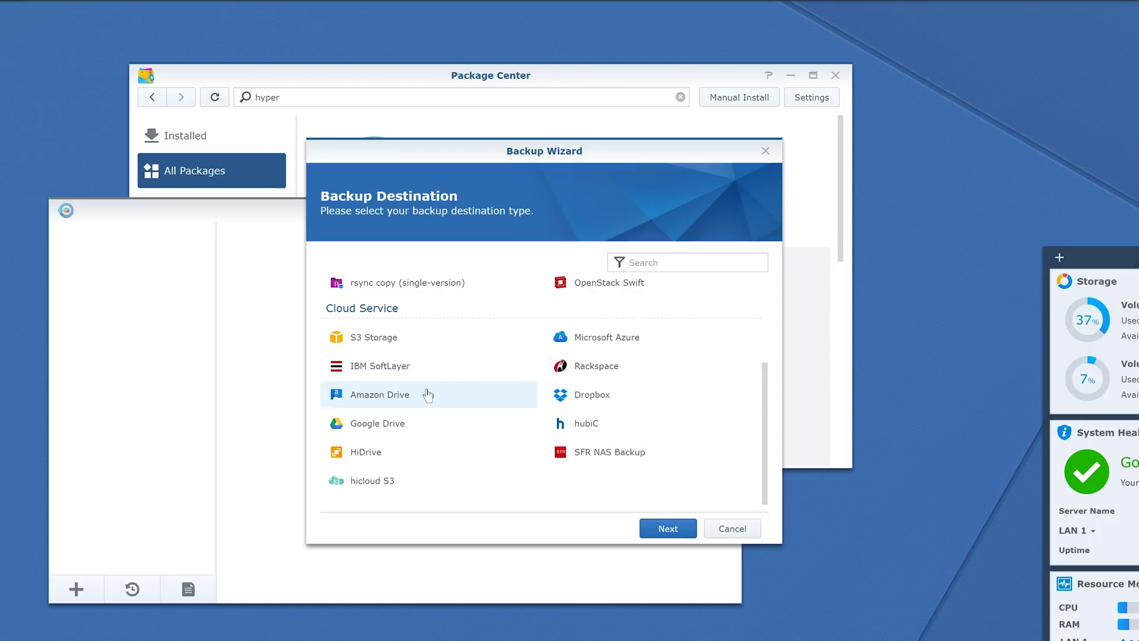
scroll(623, 354, up, 6)
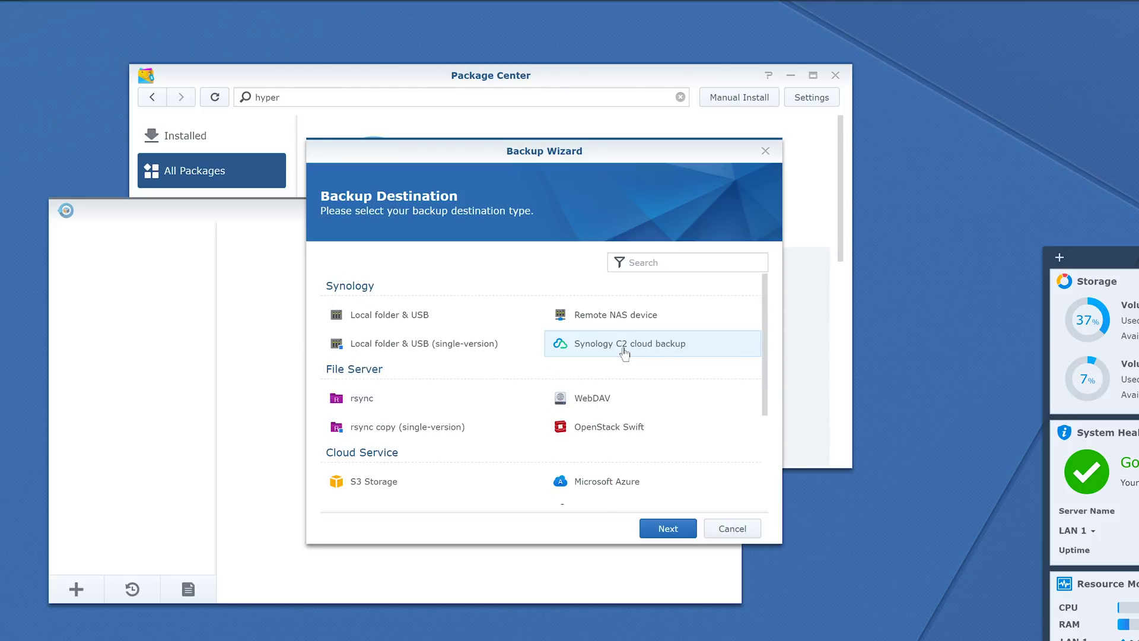
click(664, 528)
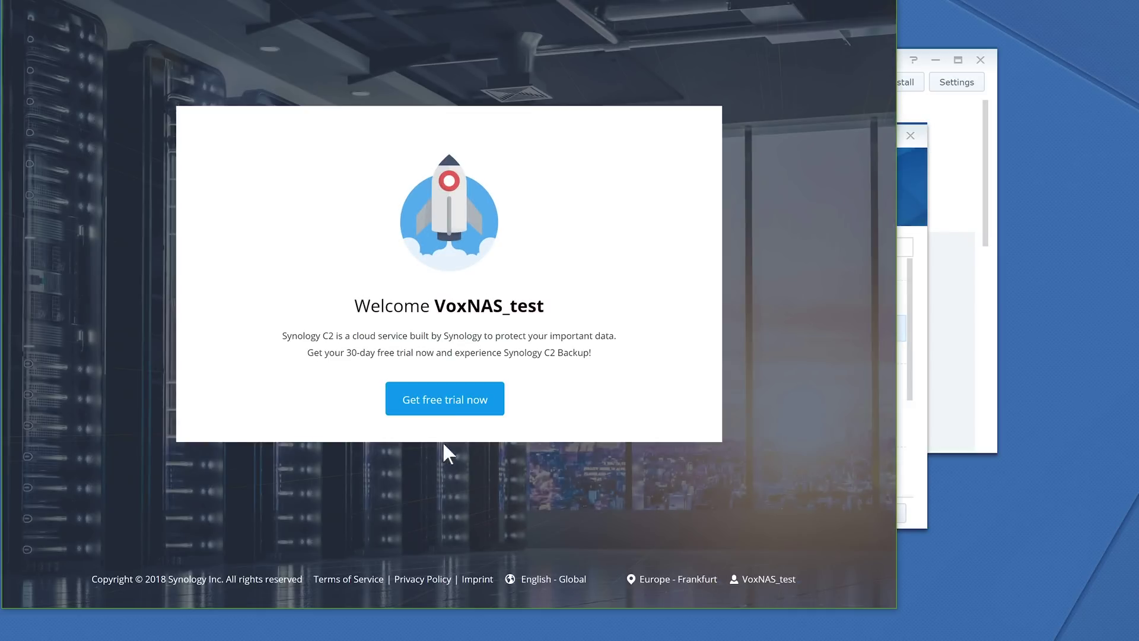
- Start the C2 30-day free trial and subscribe to Plan I (1 TB, monthly, €5.99)
click(437, 399)
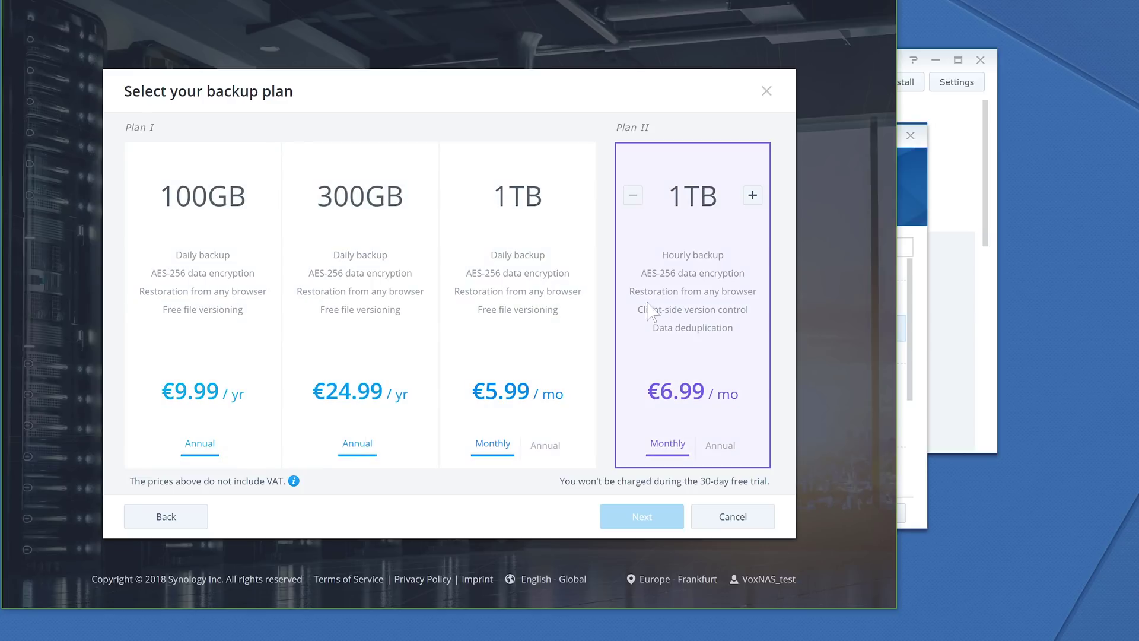
click(753, 196)
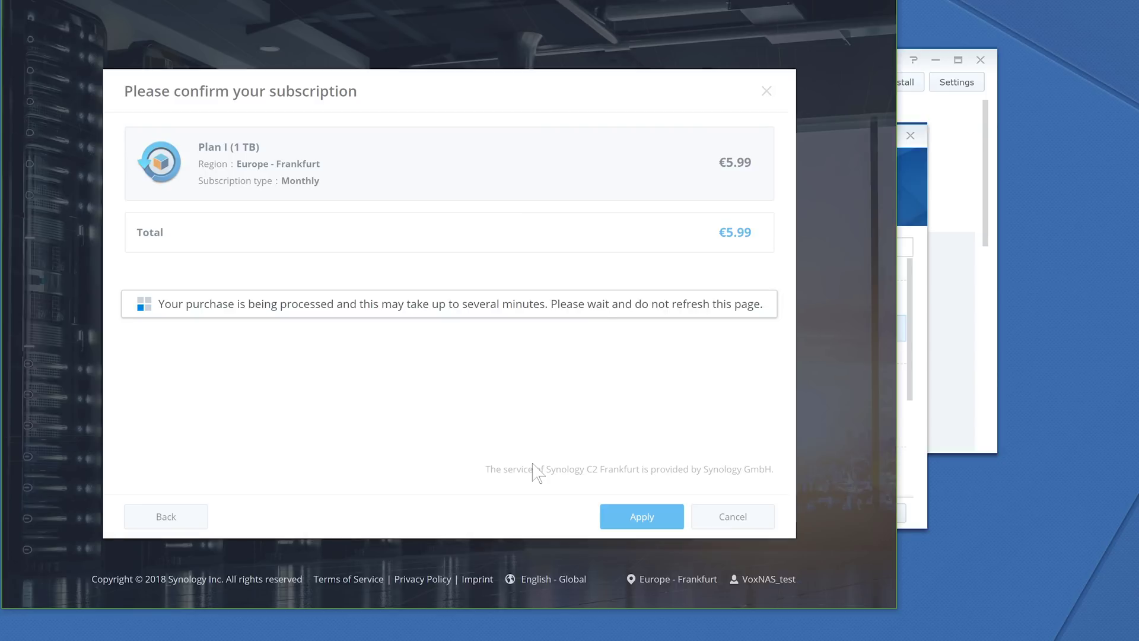
right_click(537, 472)
click(483, 170)
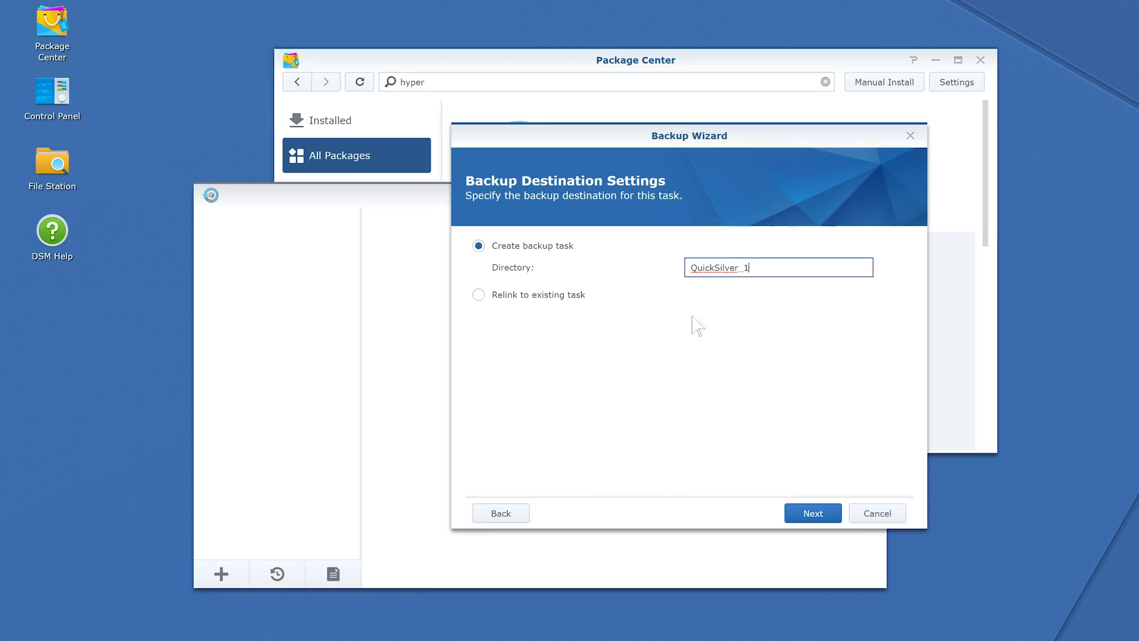
- Keep QuickSilver_1 as the backup directory, select the HorseTaco folders, and skip application backup
click(808, 514)
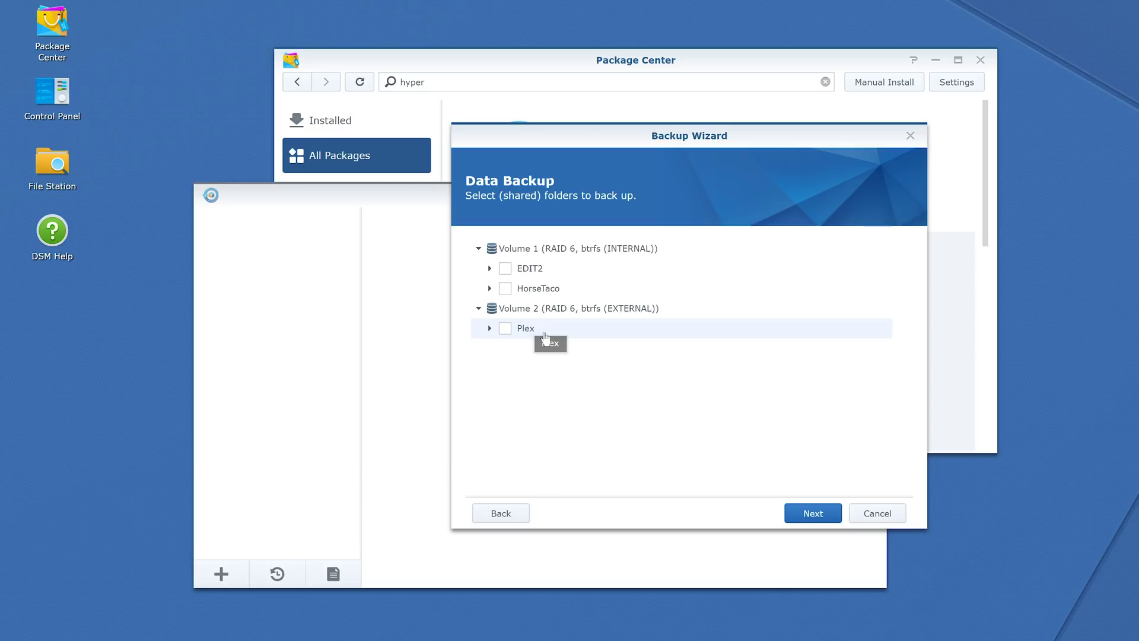
click(546, 290)
click(812, 514)
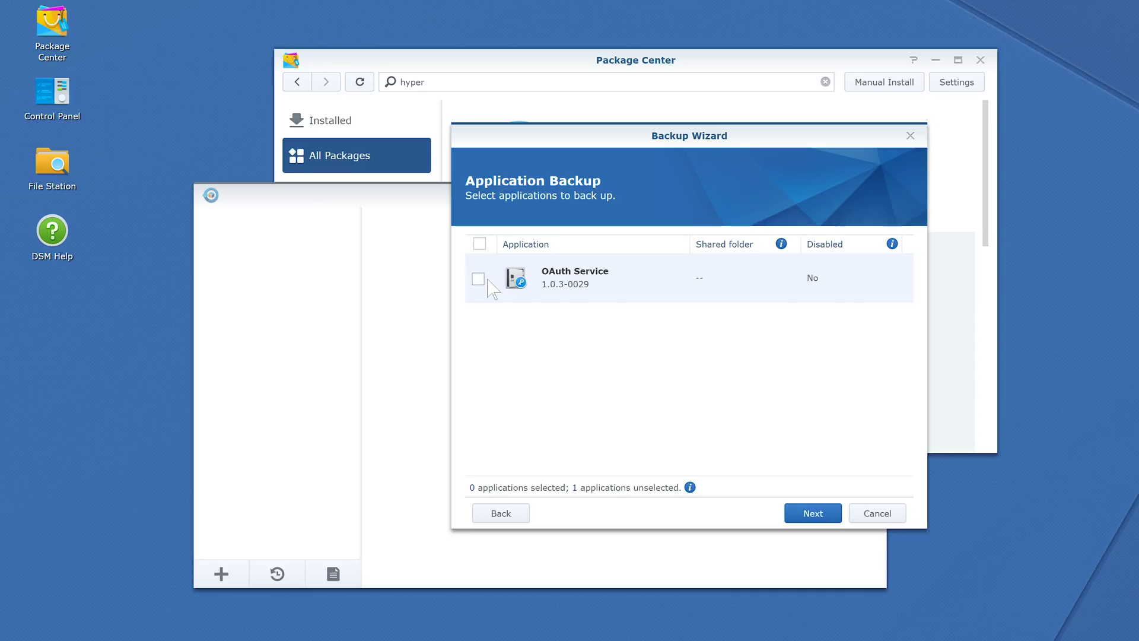
click(812, 514)
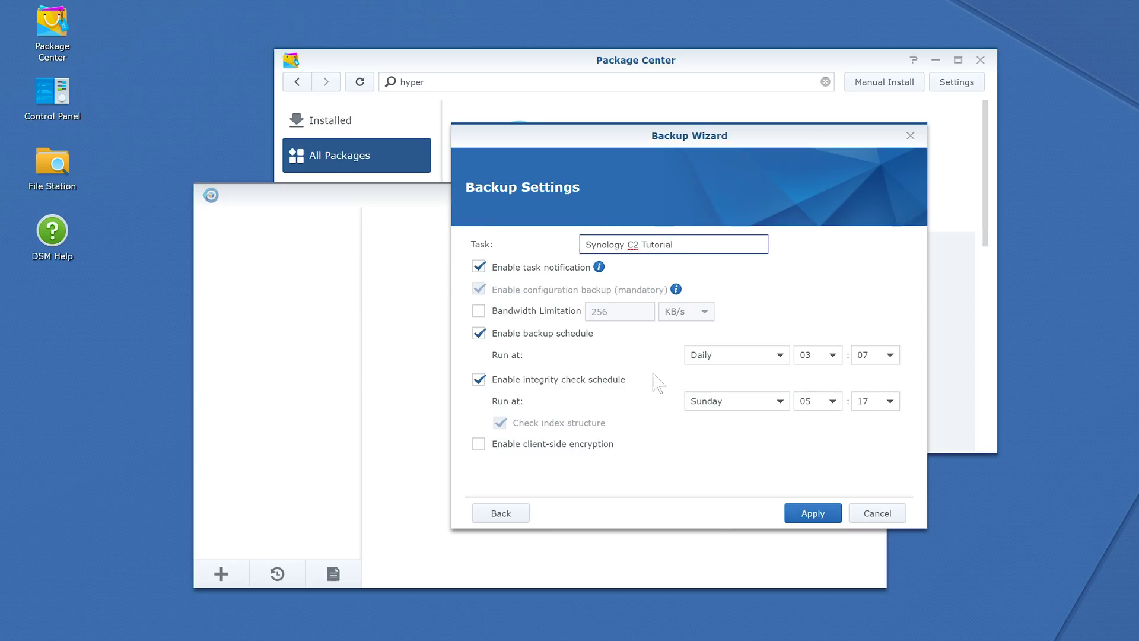
- Name the task 'Synology C2 Tutorial', keep the daily 03:07 schedule, and apply
click(739, 361)
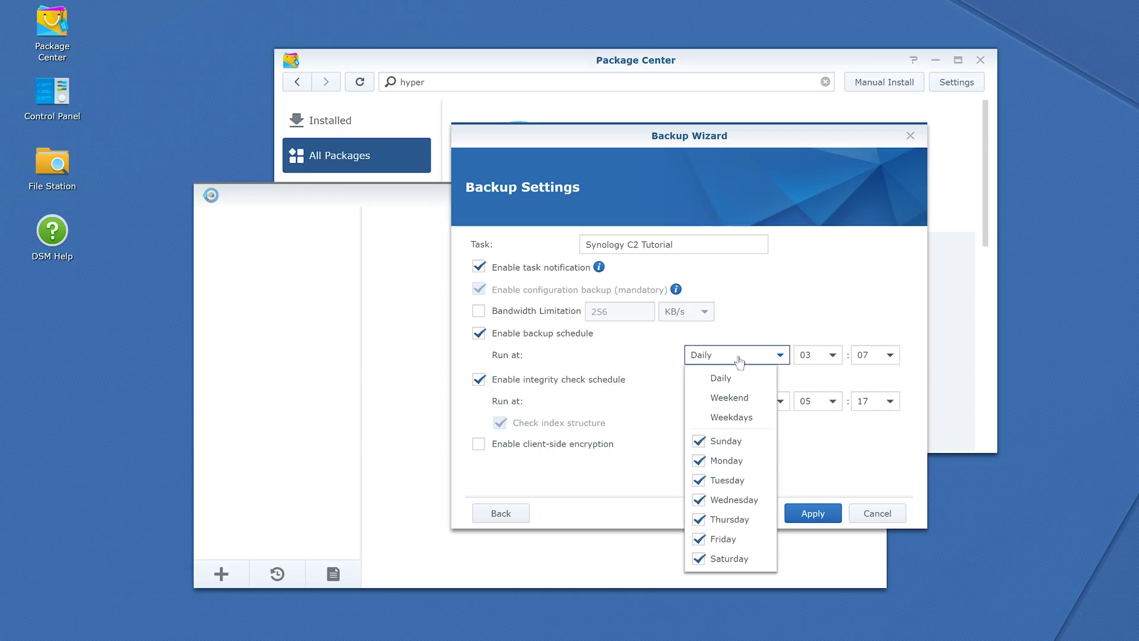
click(767, 360)
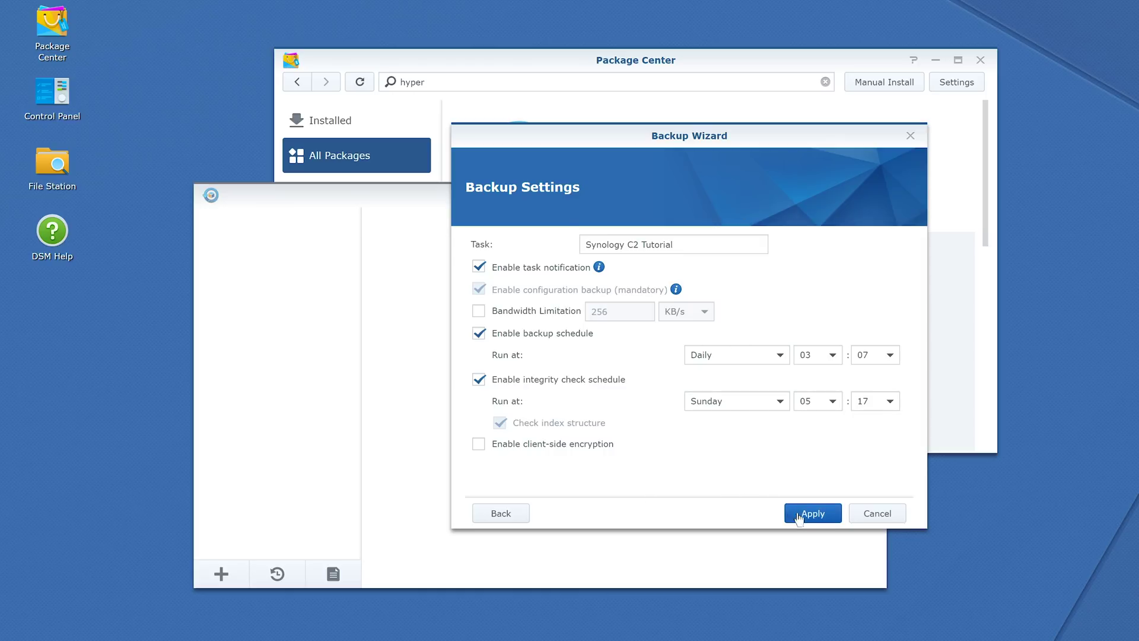
click(838, 519)
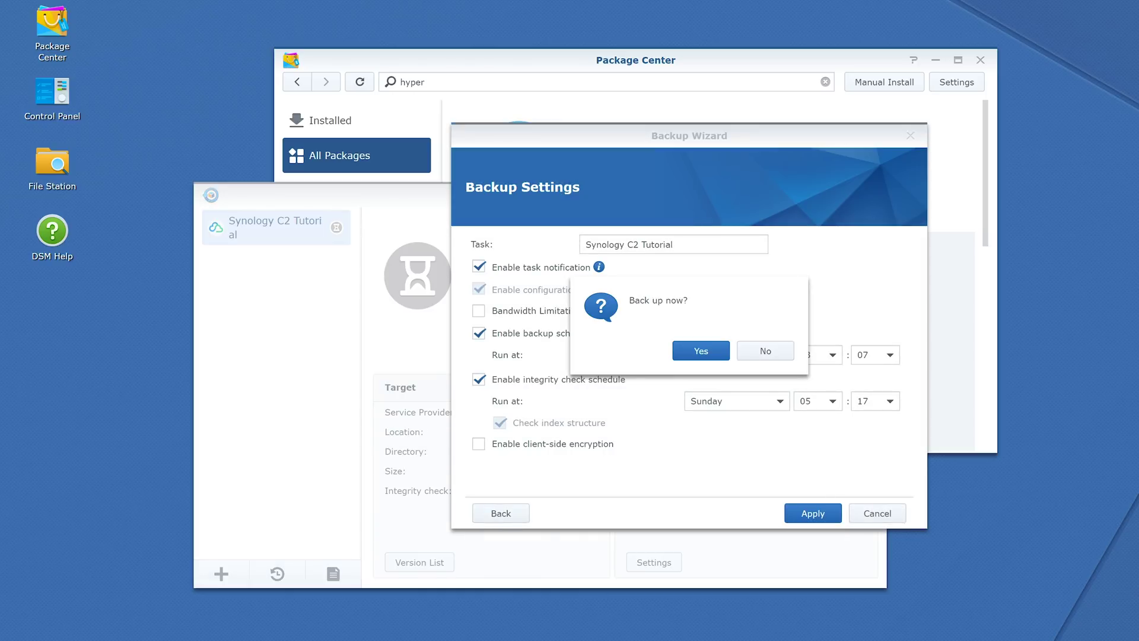
- Run the first backup now, then browse the backed-up EDIT2 folders in Backup Explorer
click(702, 352)
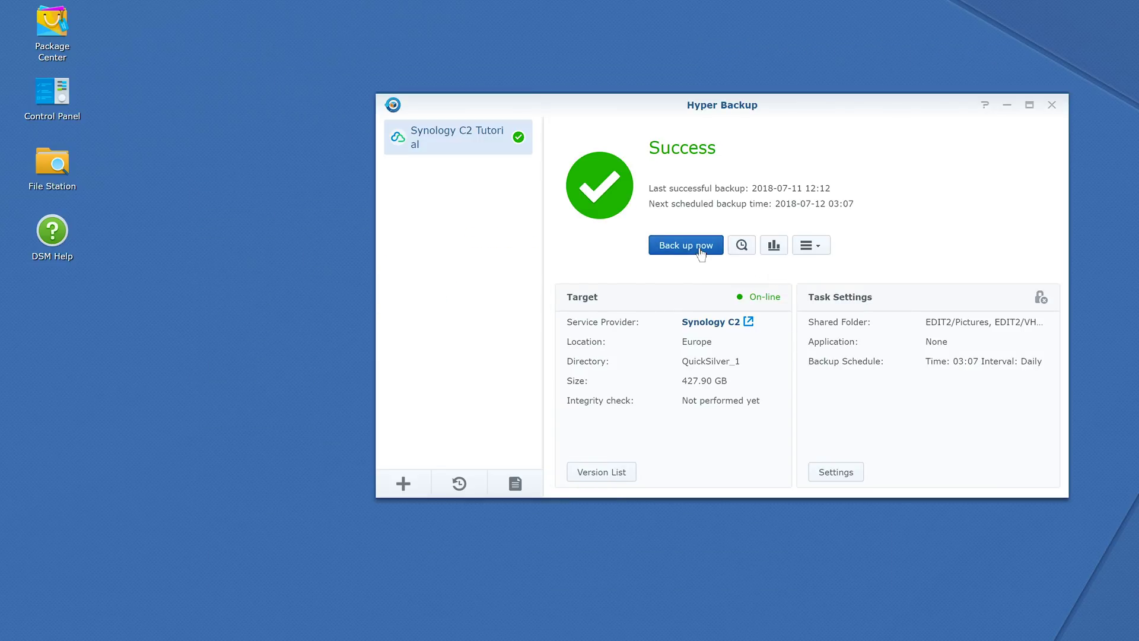
click(741, 245)
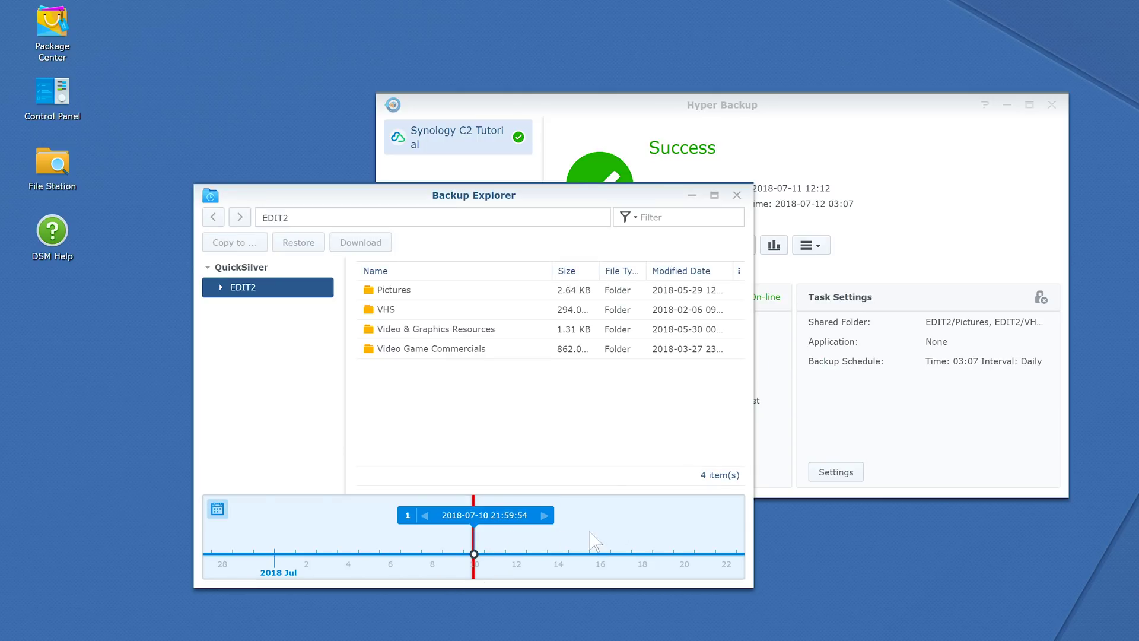
click(432, 515)
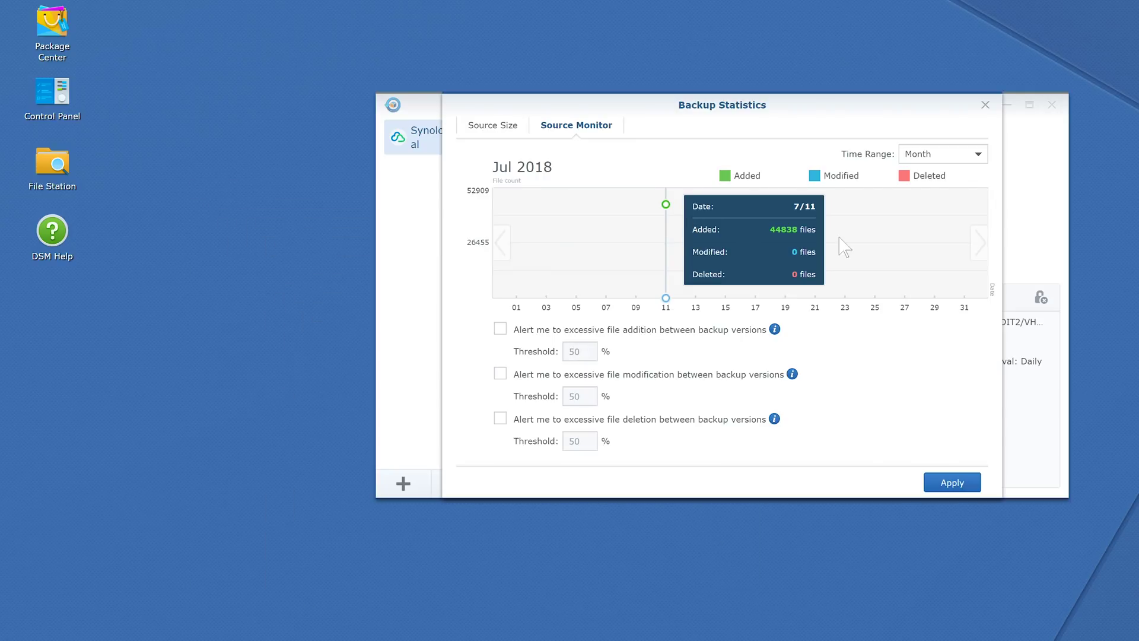
- Check Source Size in Backup Statistics, then review the task's General, Schedule and Target settings unchanged
click(485, 132)
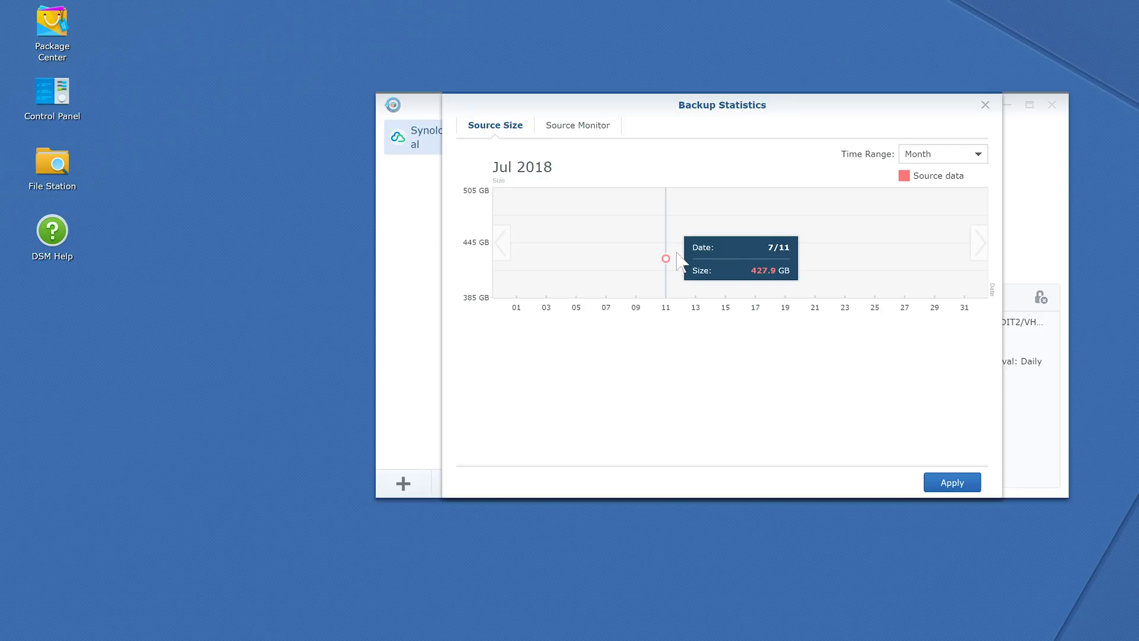
click(985, 105)
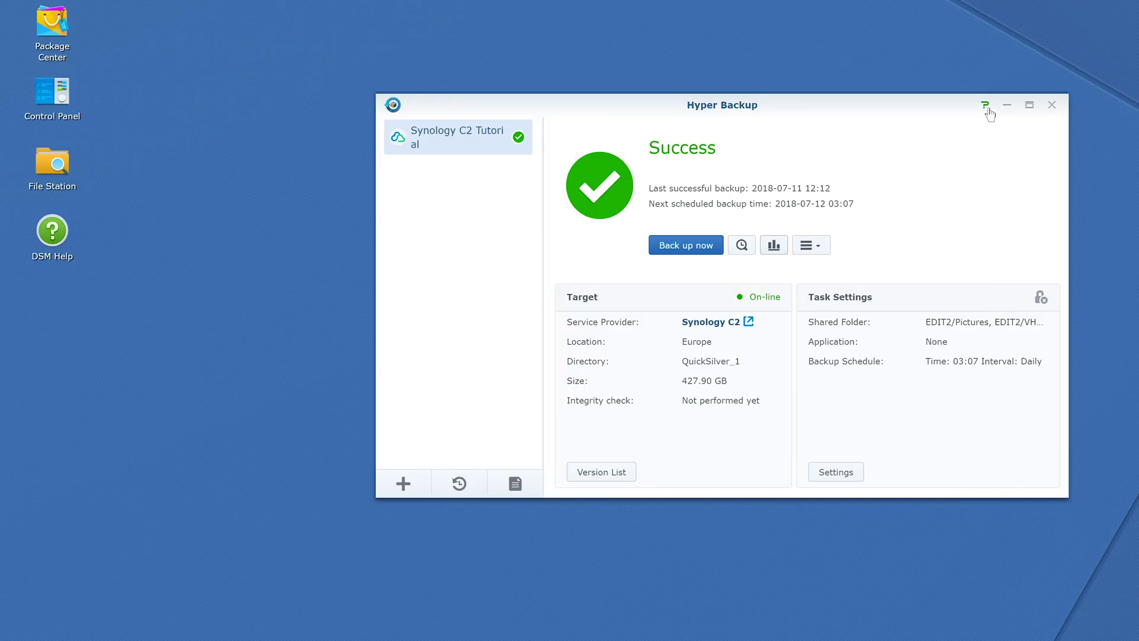
click(811, 247)
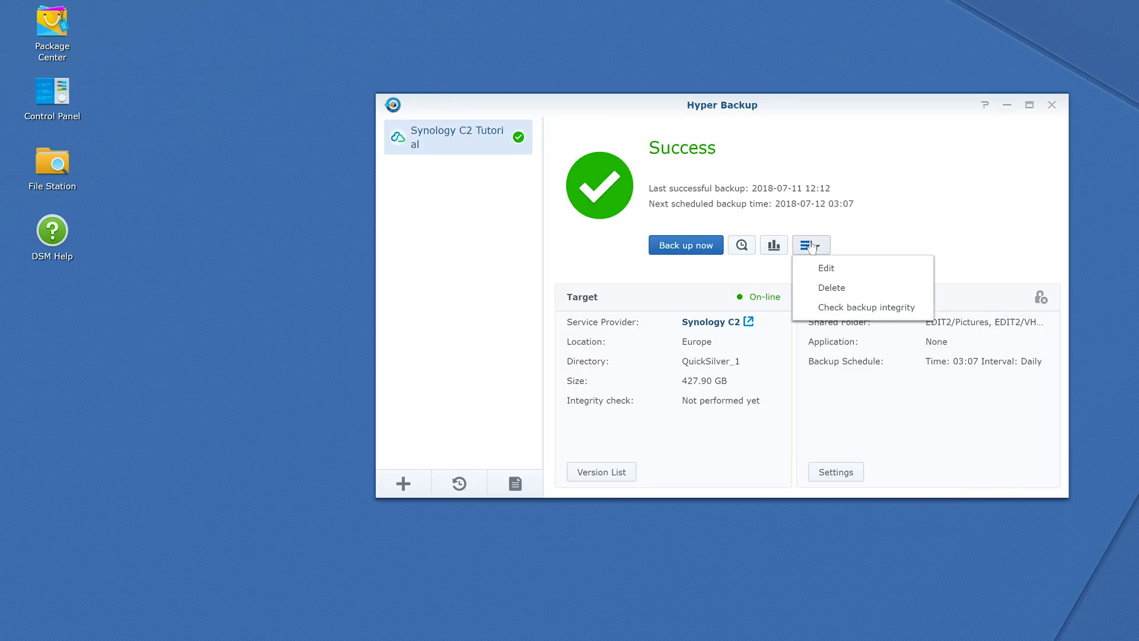
click(837, 271)
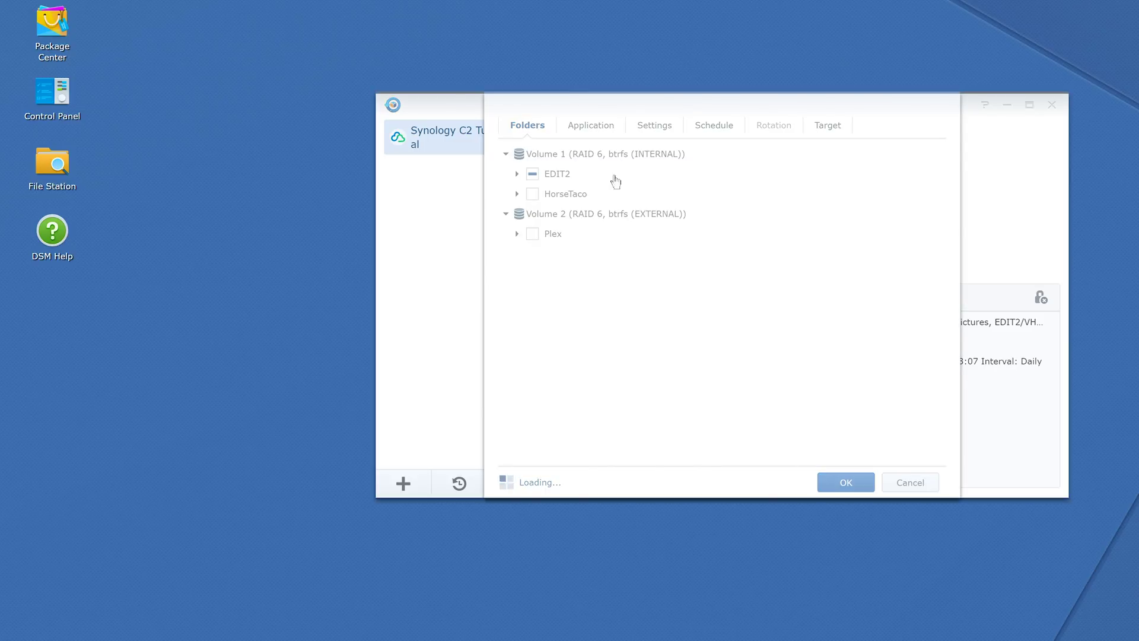
click(675, 127)
click(719, 126)
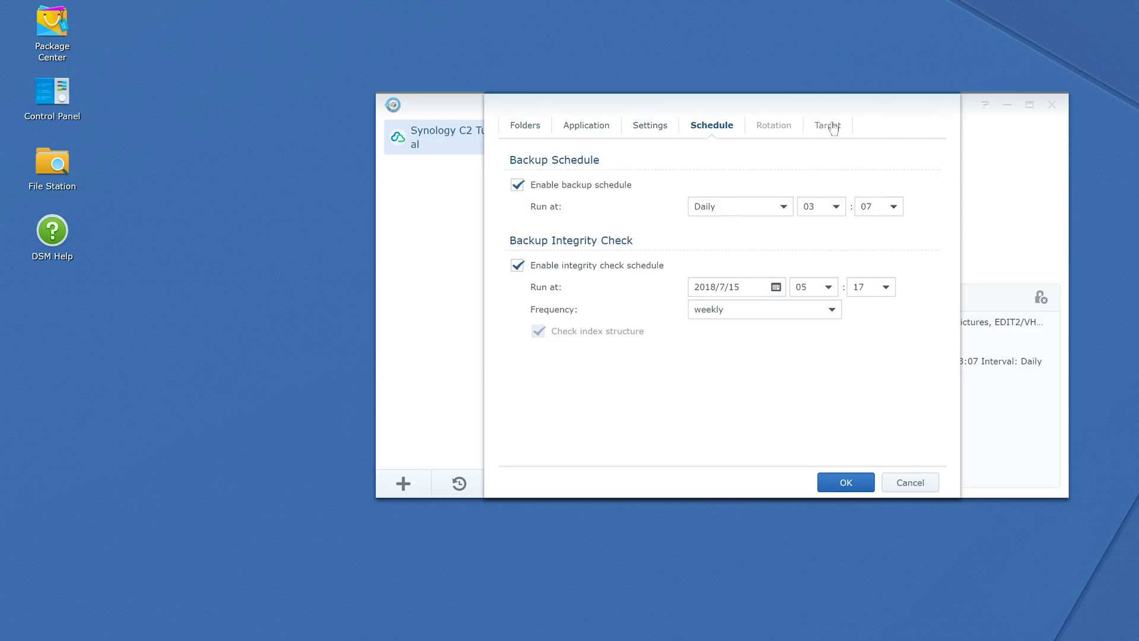
click(839, 126)
click(732, 127)
click(928, 482)
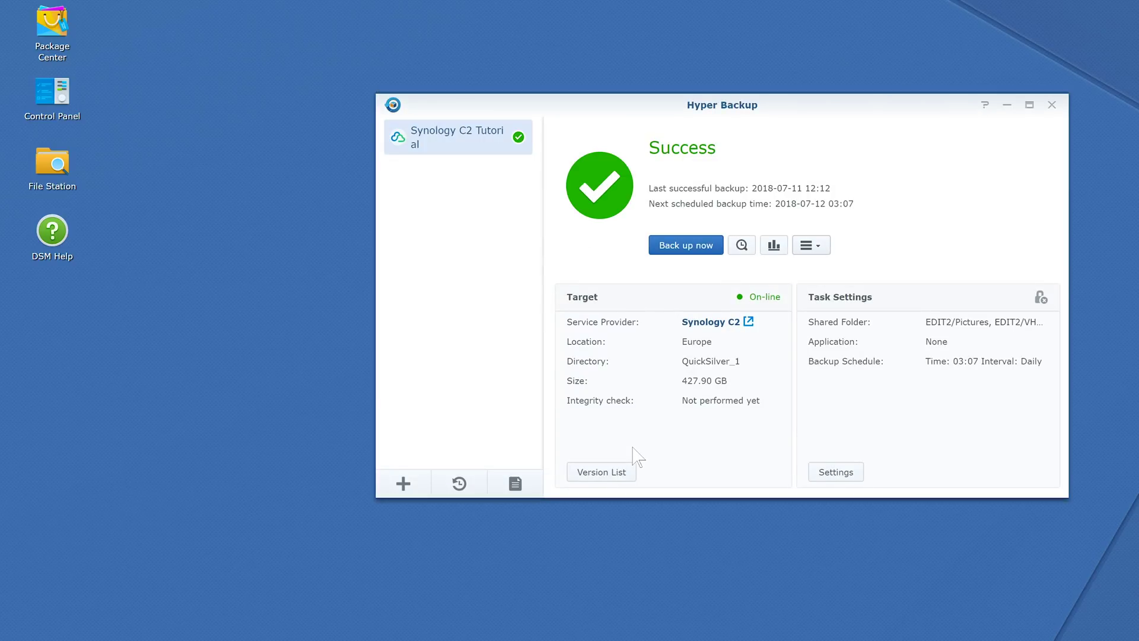
click(604, 473)
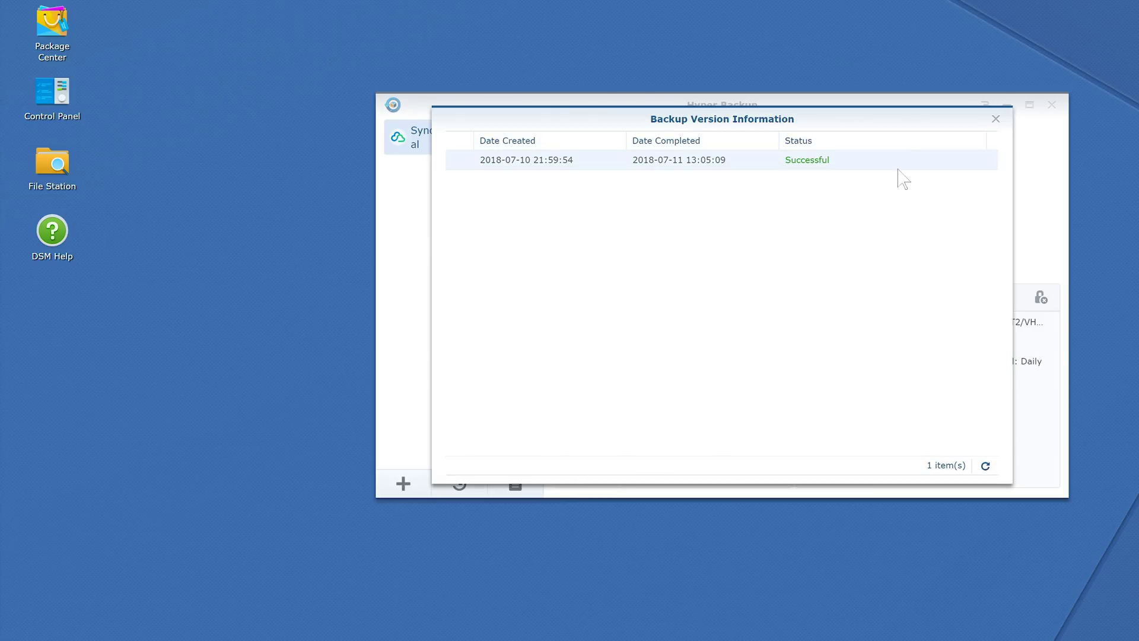
click(938, 161)
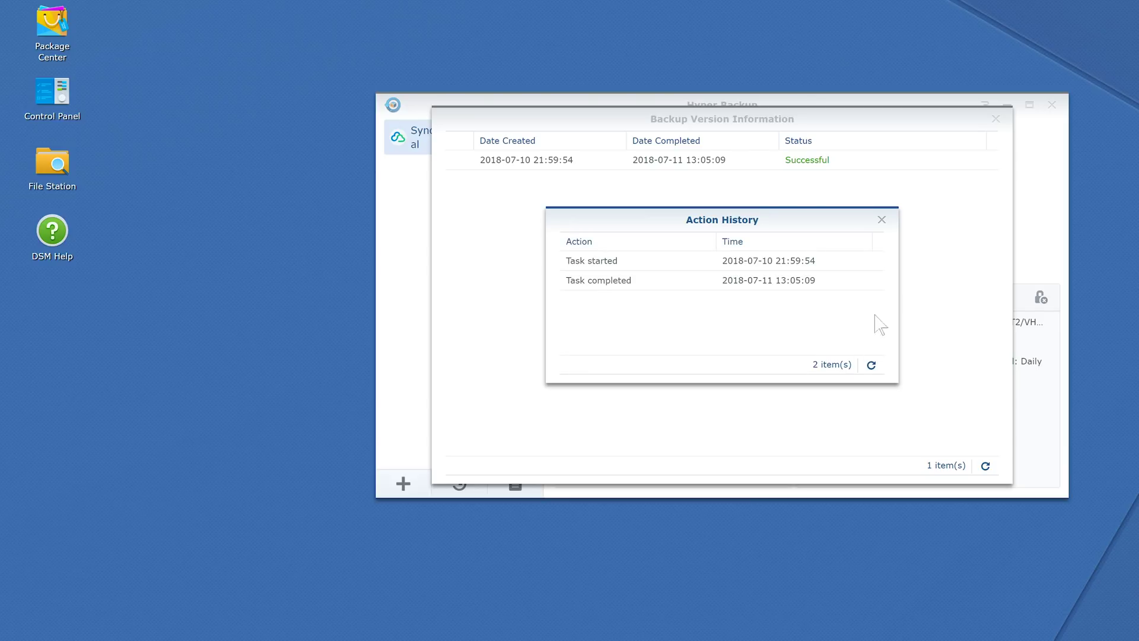
click(882, 221)
click(996, 118)
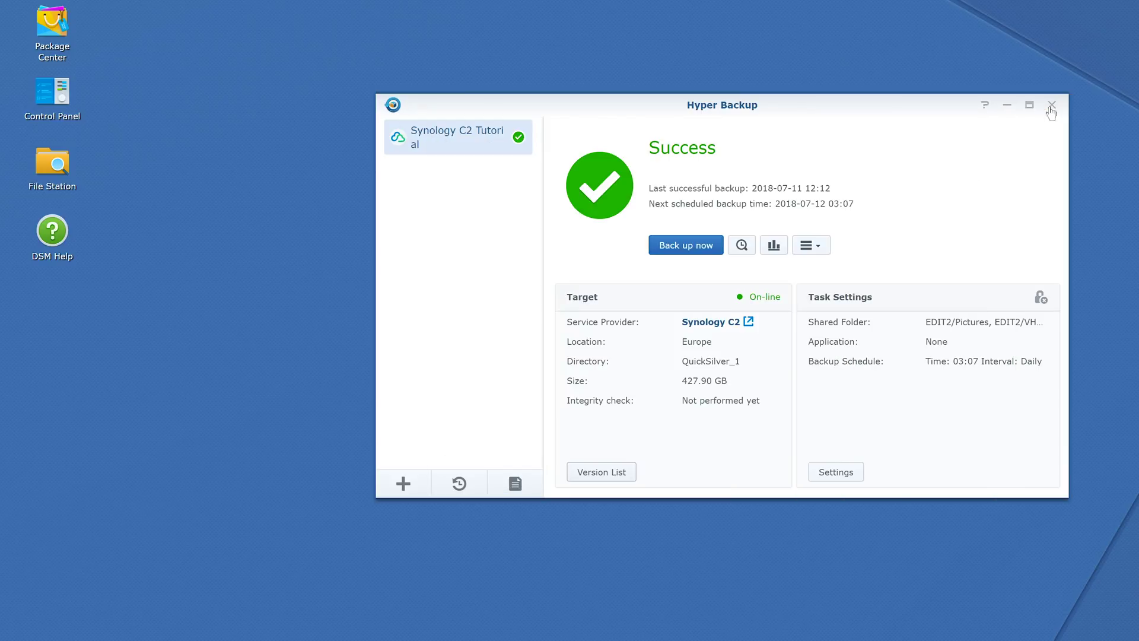